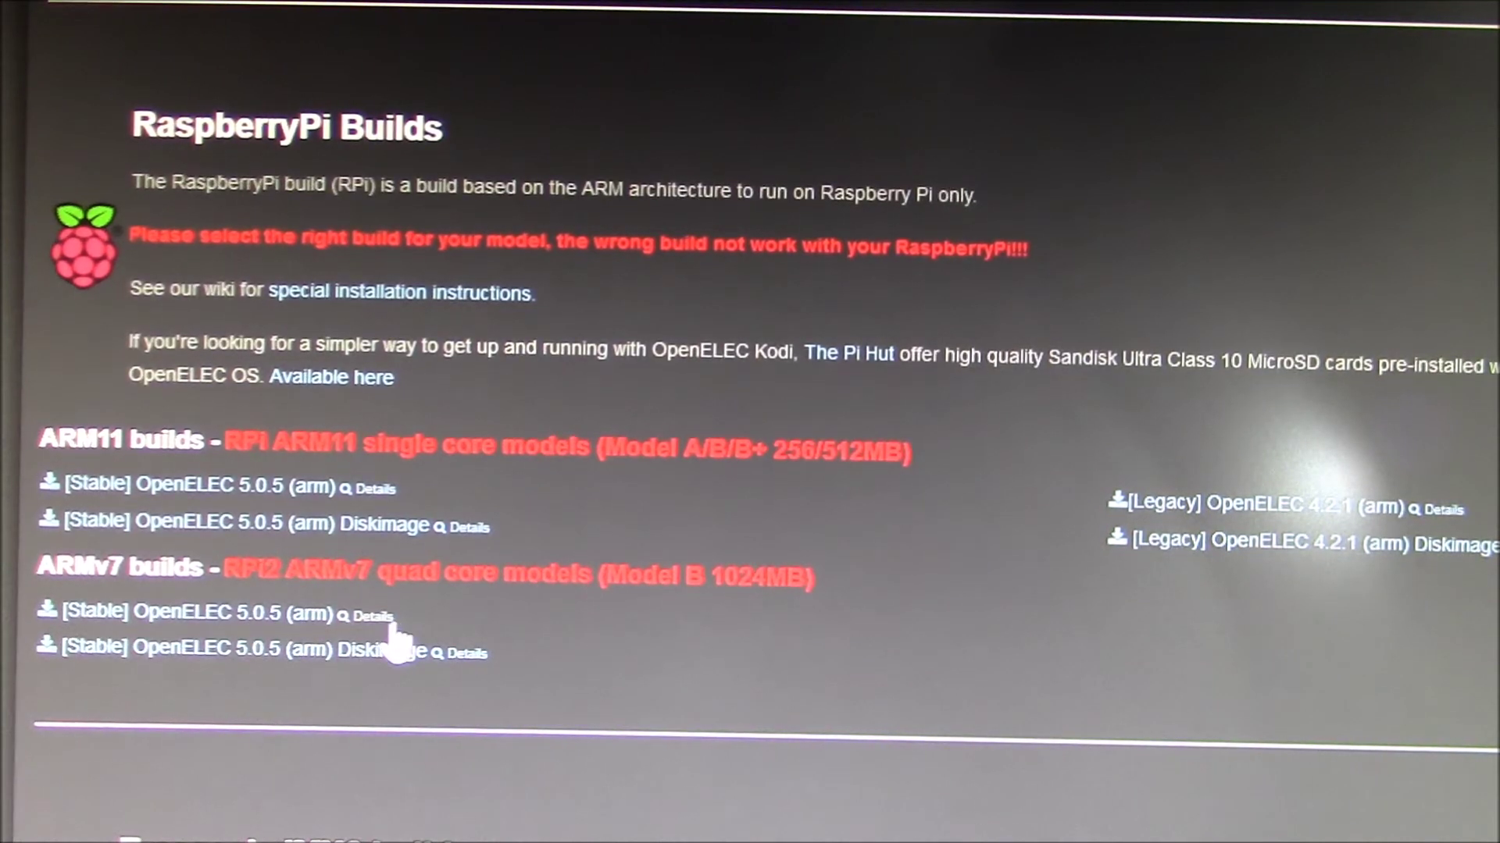
Step: Cancel re-downloading the RPi2 disk image and select both OpenELEC files in the RPi2 folder
{"action": "left_click", "coordinate": [366, 656]}
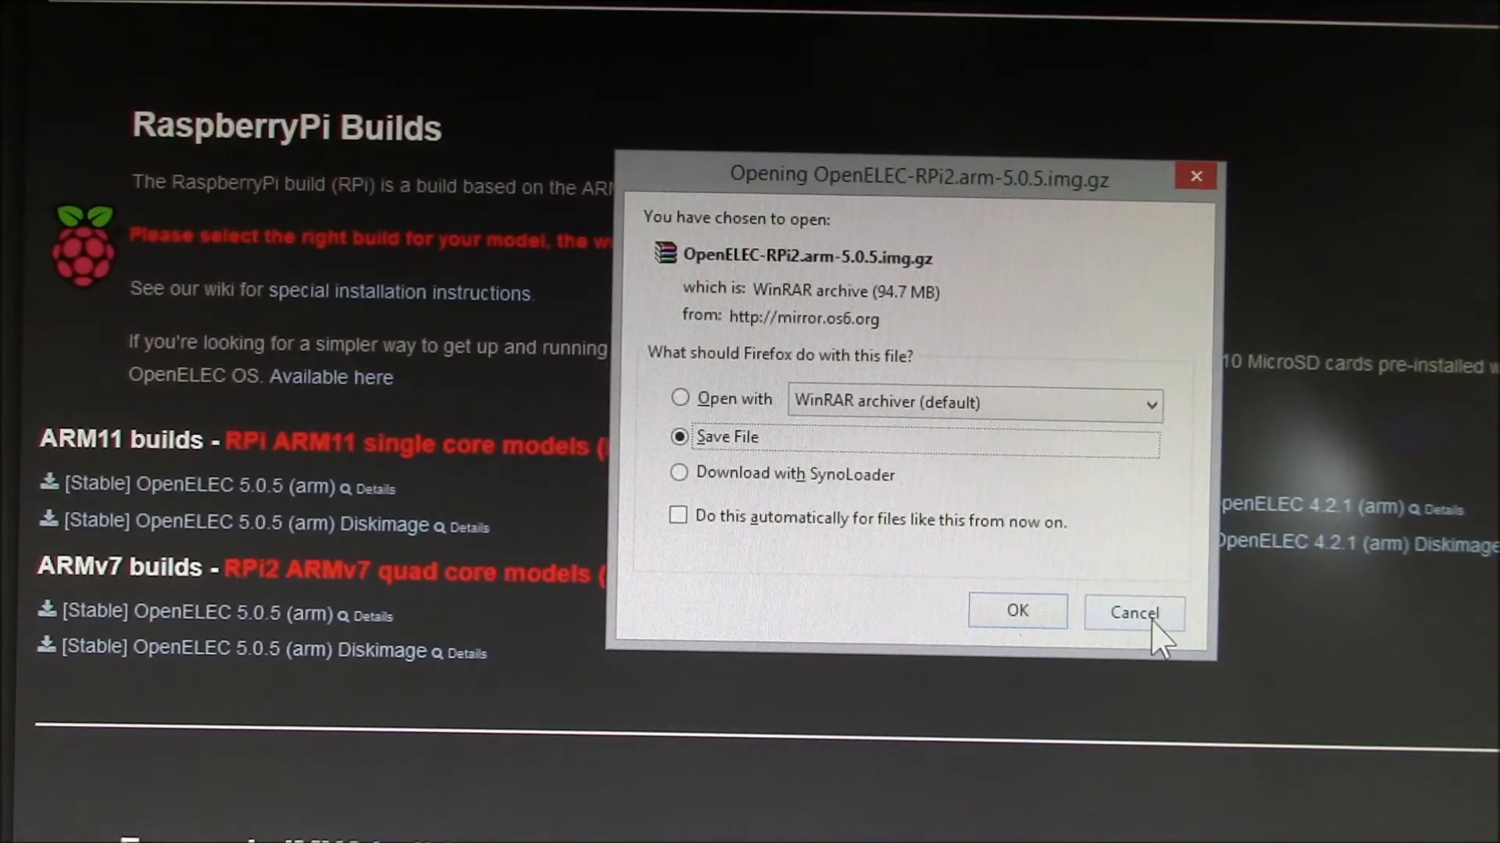
{"action": "left_click", "coordinate": [1132, 614]}
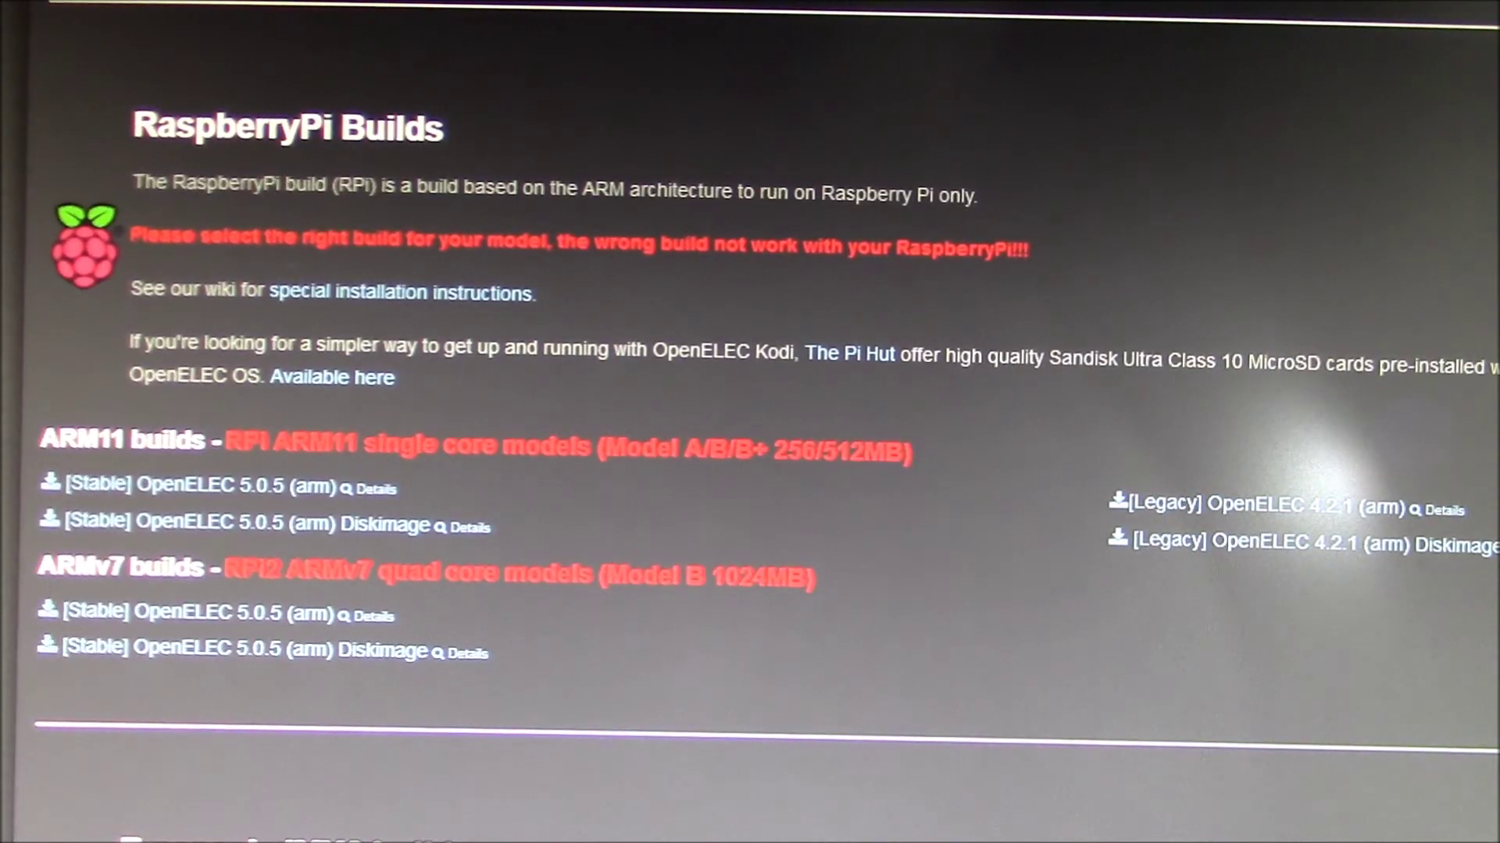
{"action": "key", "text": "alt+Tab"}
{"action": "left_click", "coordinate": [221, 241], "text": "shift"}
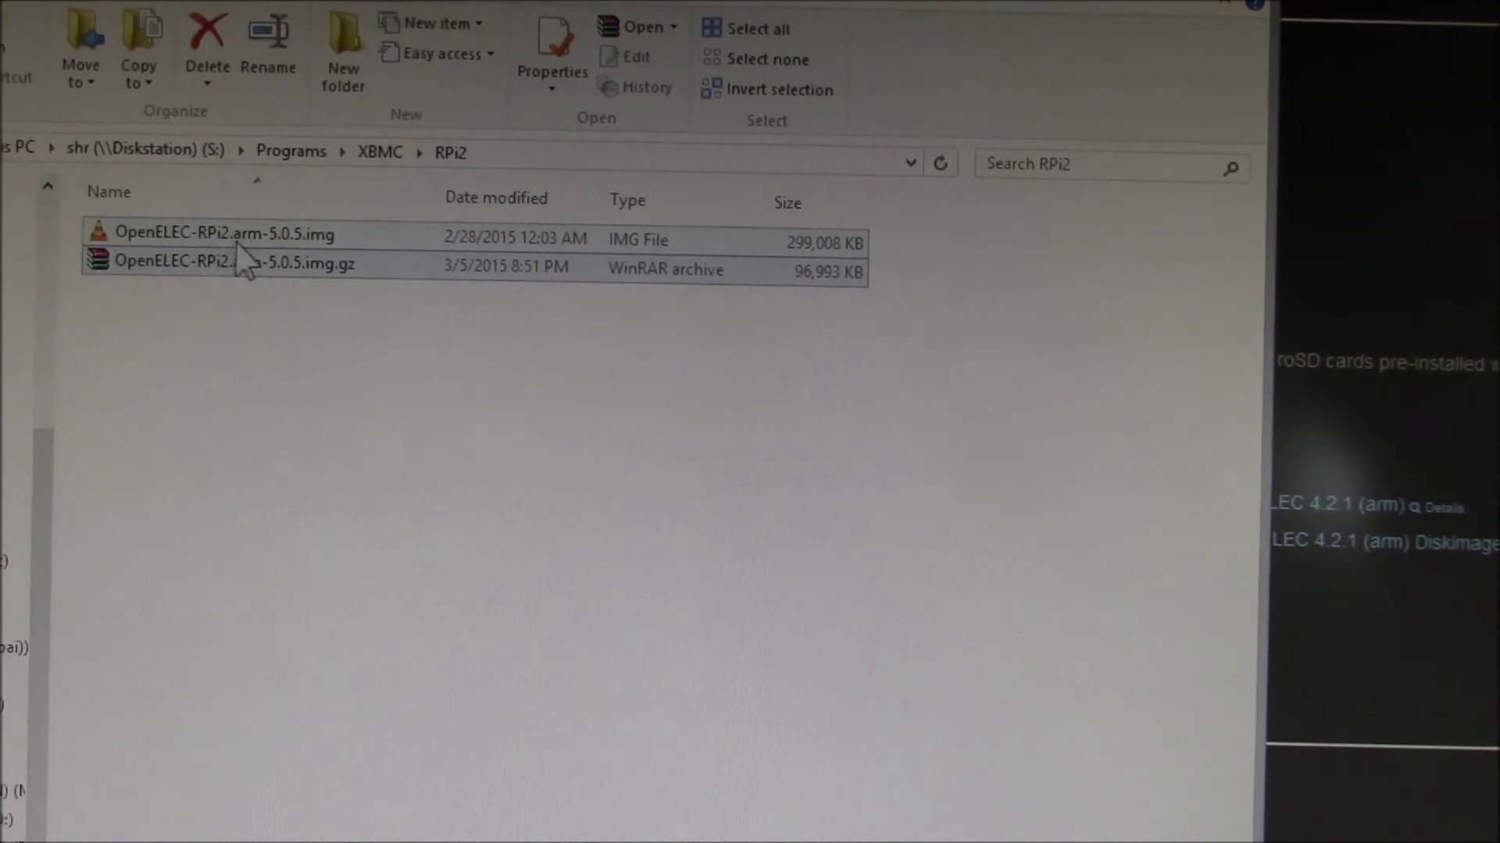
{"action": "mouse_move", "coordinate": [222, 236]}
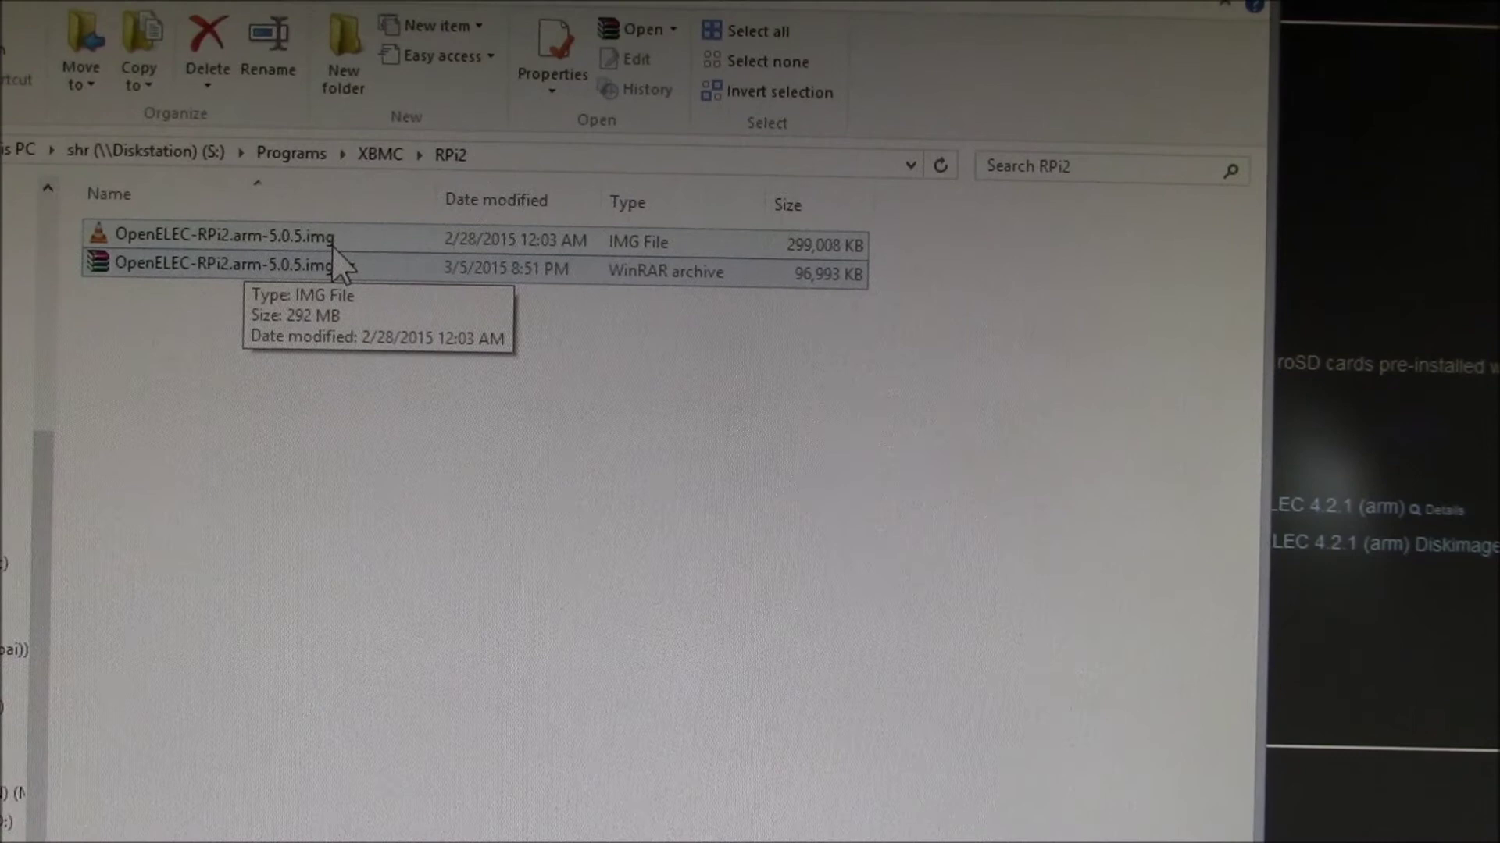
Step: Select only the OpenELEC RPi2 .img.gz archive in File Explorer
{"action": "left_click", "coordinate": [340, 267]}
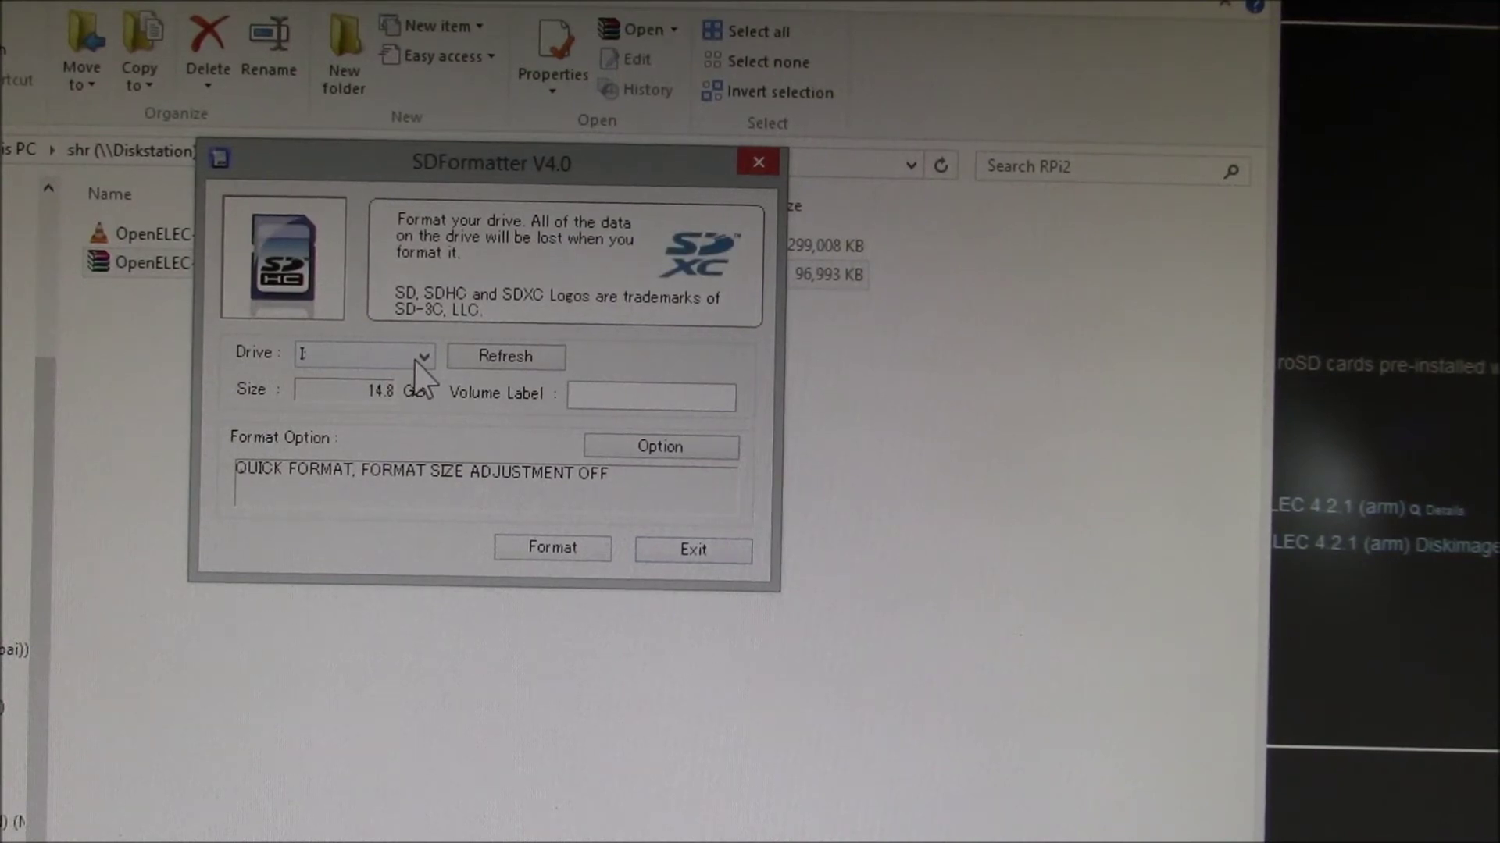
Step: Quick-format the 14.8 GB drive I card and dismiss the 'Drive Format complete!' message
{"action": "left_click", "coordinate": [548, 550]}
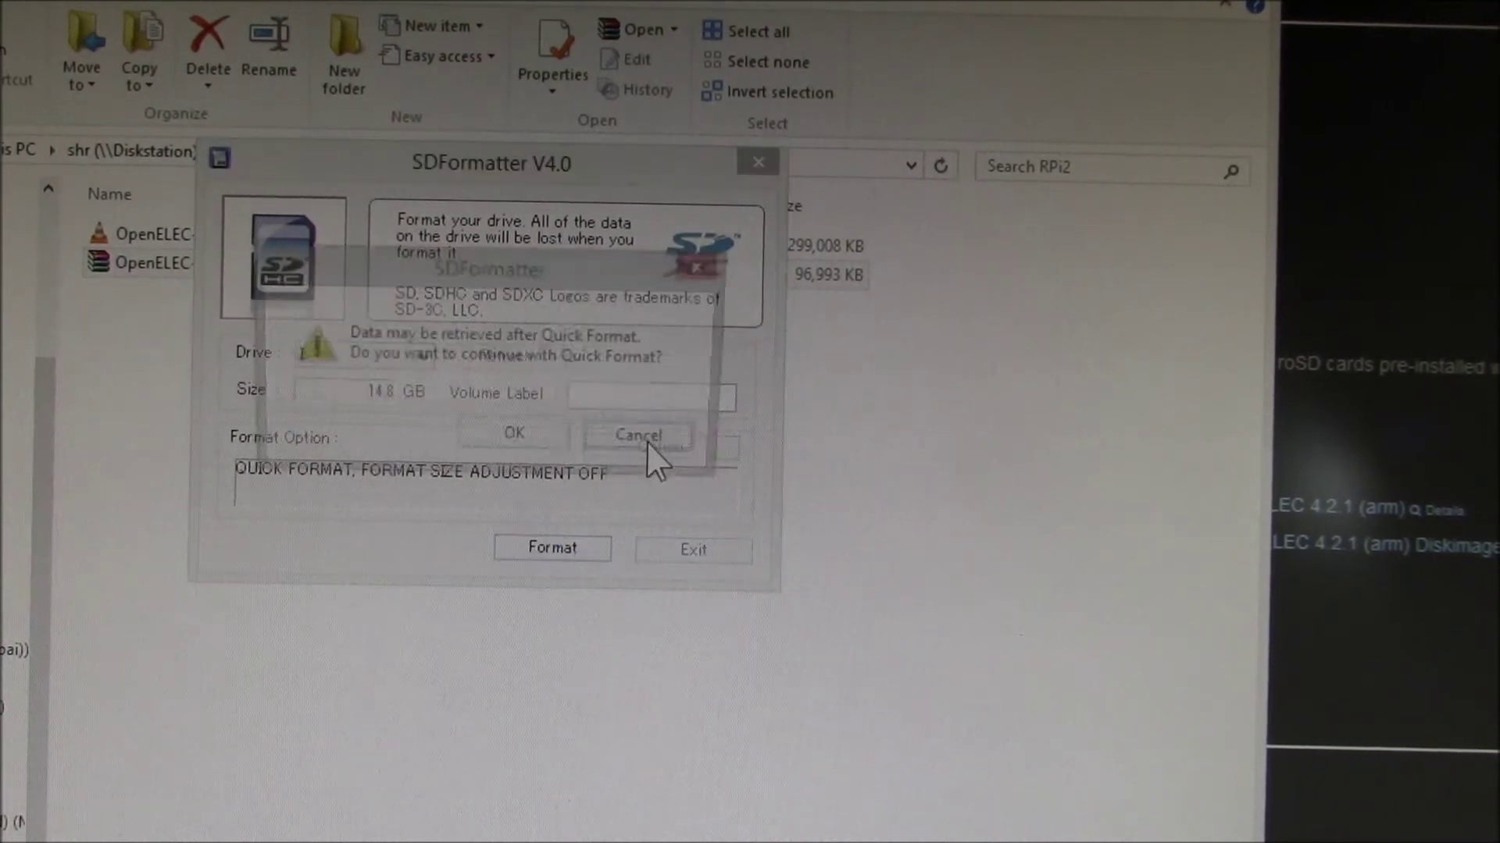
{"action": "left_click", "coordinate": [515, 438]}
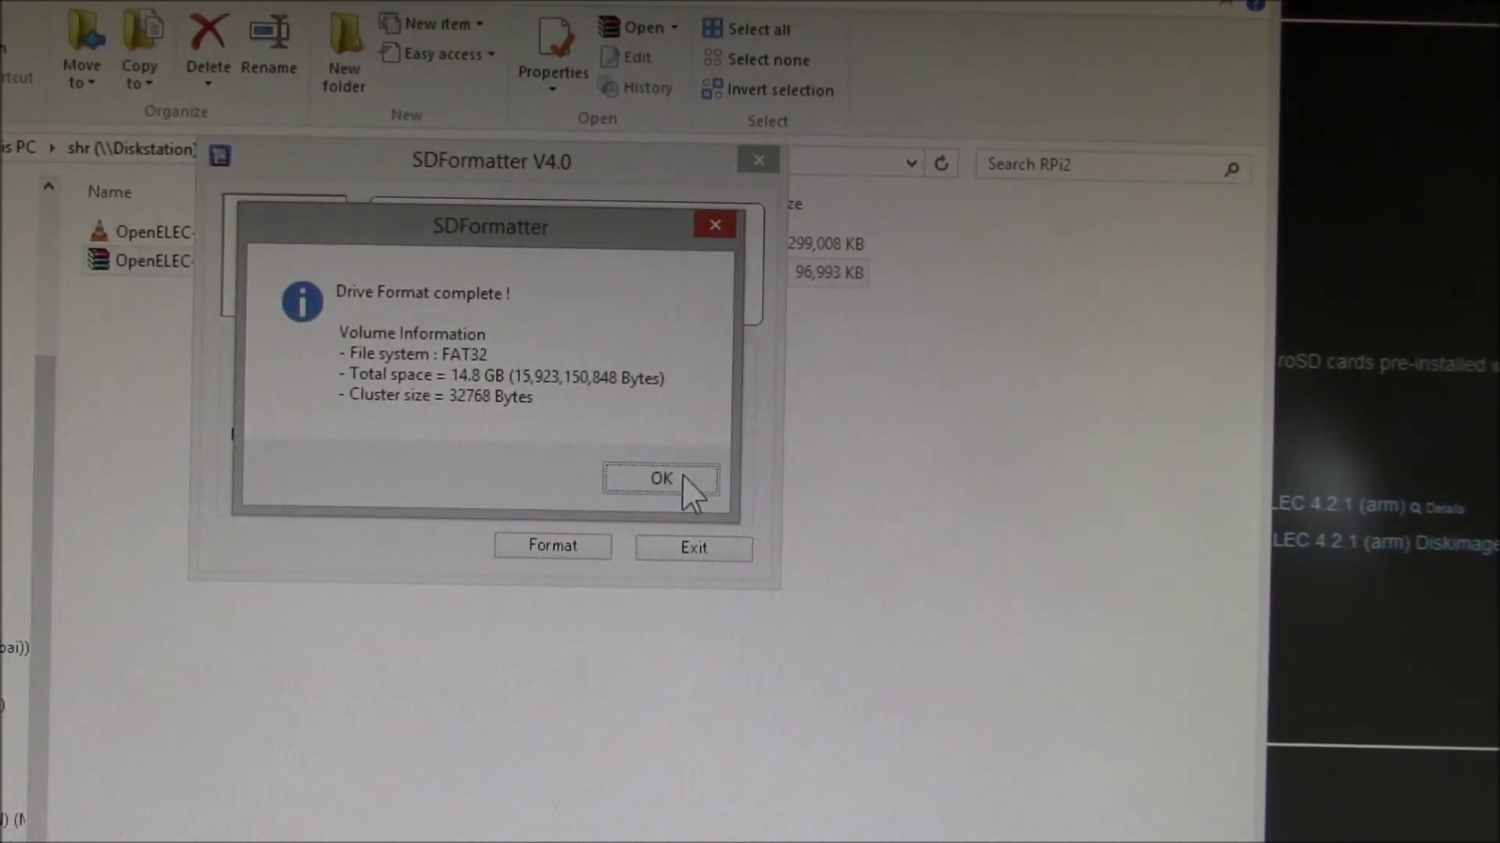
{"action": "left_click", "coordinate": [690, 490]}
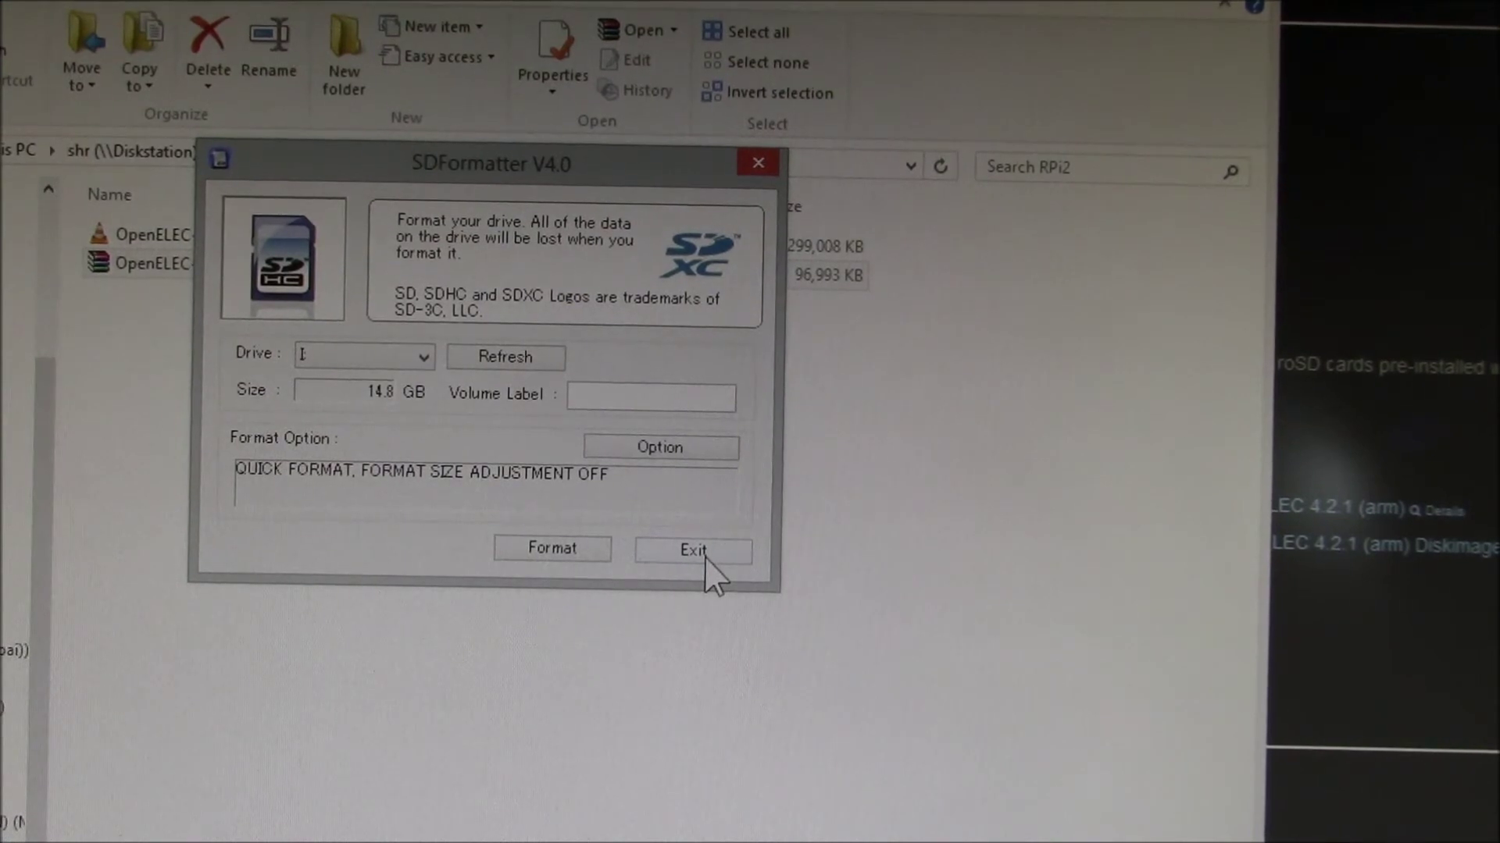
Step: Close SD Formatter, reposition Win32 Disk Imager and reselect the .img.gz archive
{"action": "left_click", "coordinate": [703, 549]}
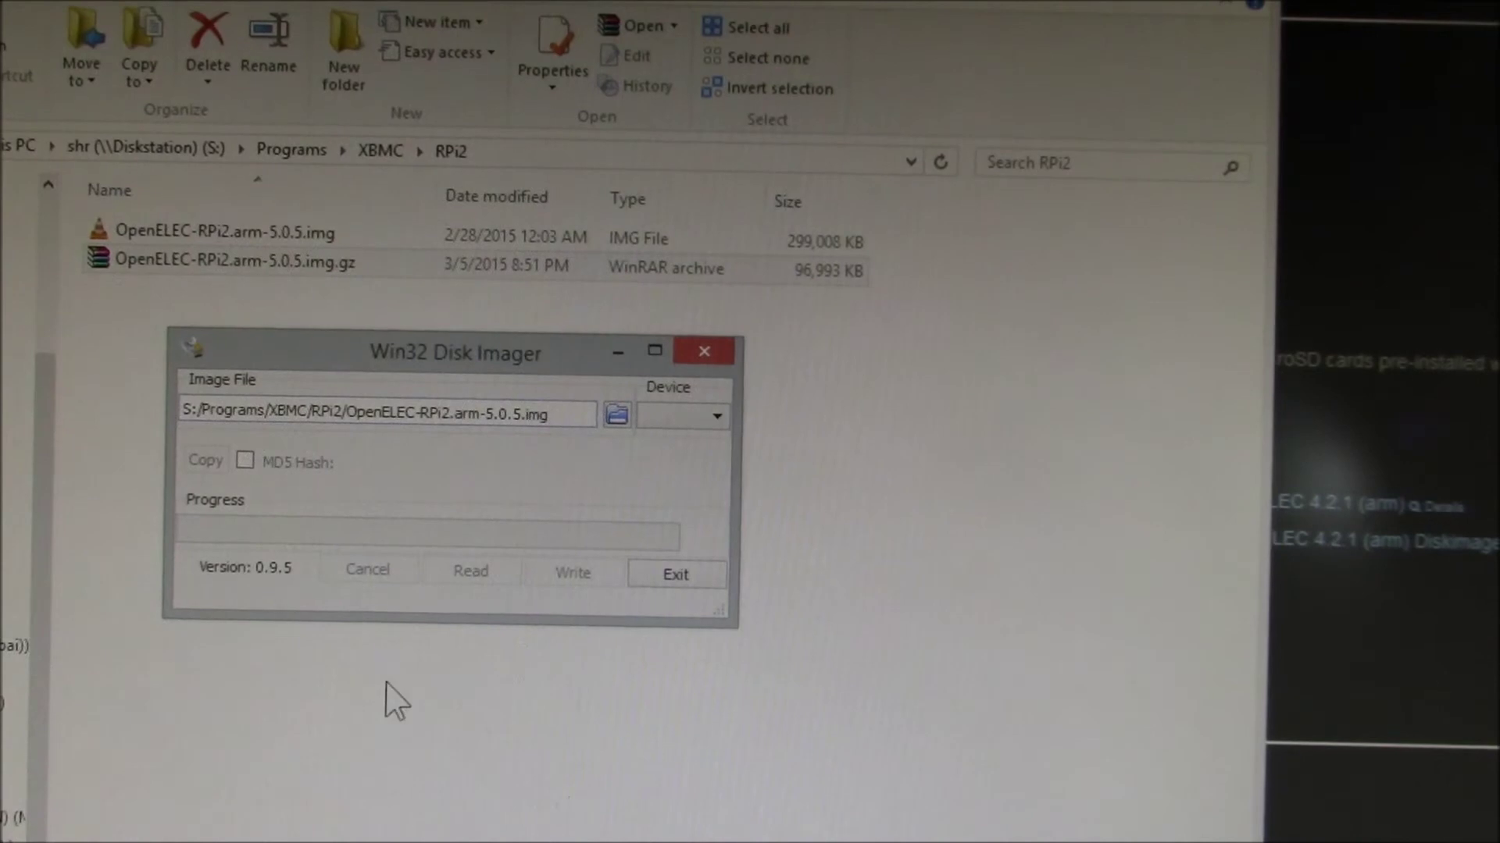
{"action": "mouse_move", "coordinate": [475, 368]}
{"action": "left_mouse_down"}
{"action": "mouse_move", "coordinate": [534, 340]}
{"action": "mouse_move", "coordinate": [538, 317]}
{"action": "left_mouse_up"}
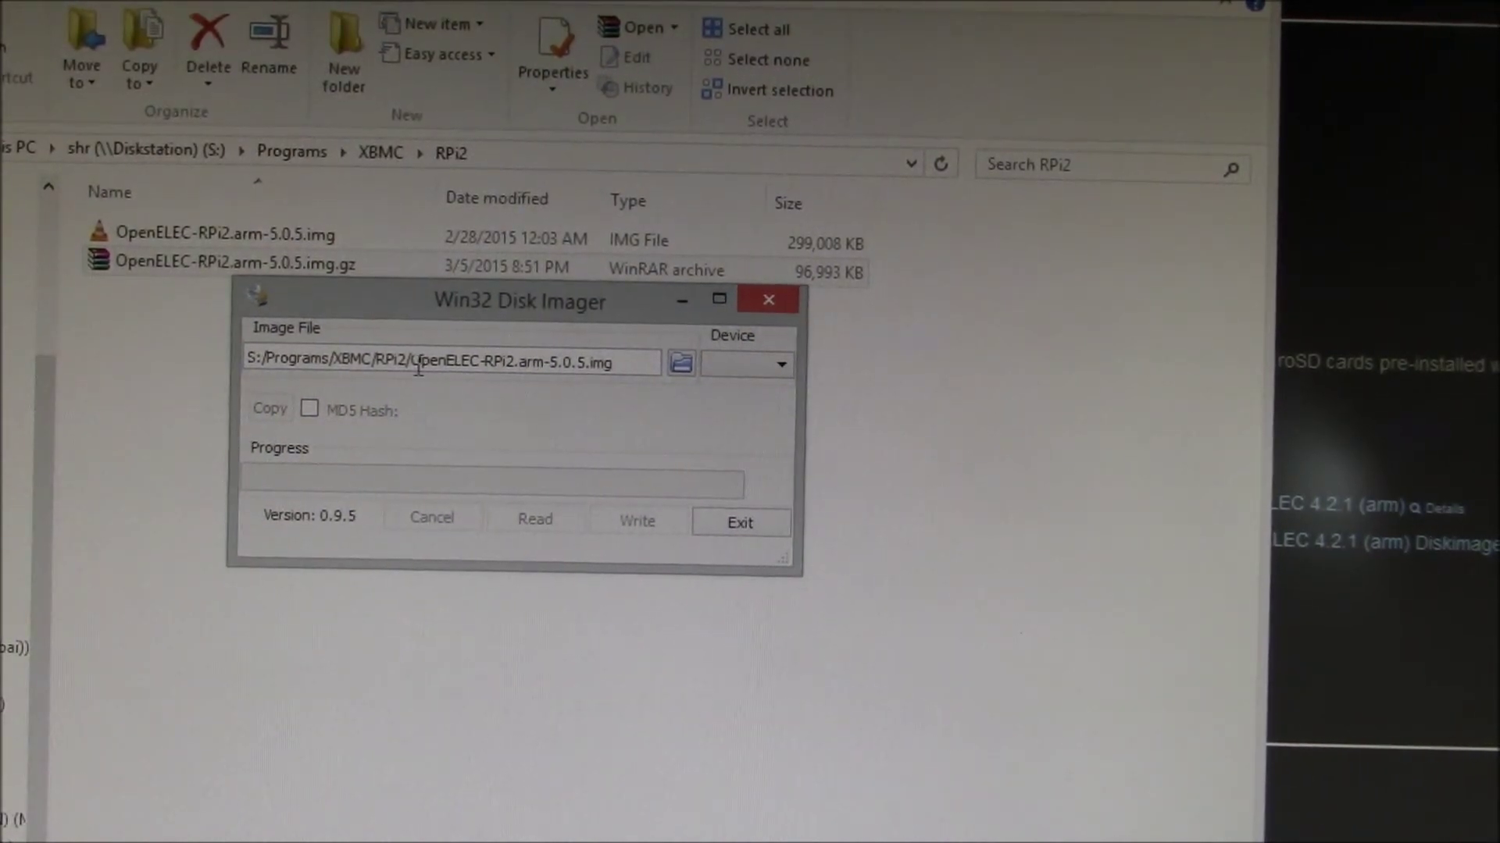
{"action": "left_click_drag", "start_coordinate": [416, 301], "coordinate": [346, 341]}
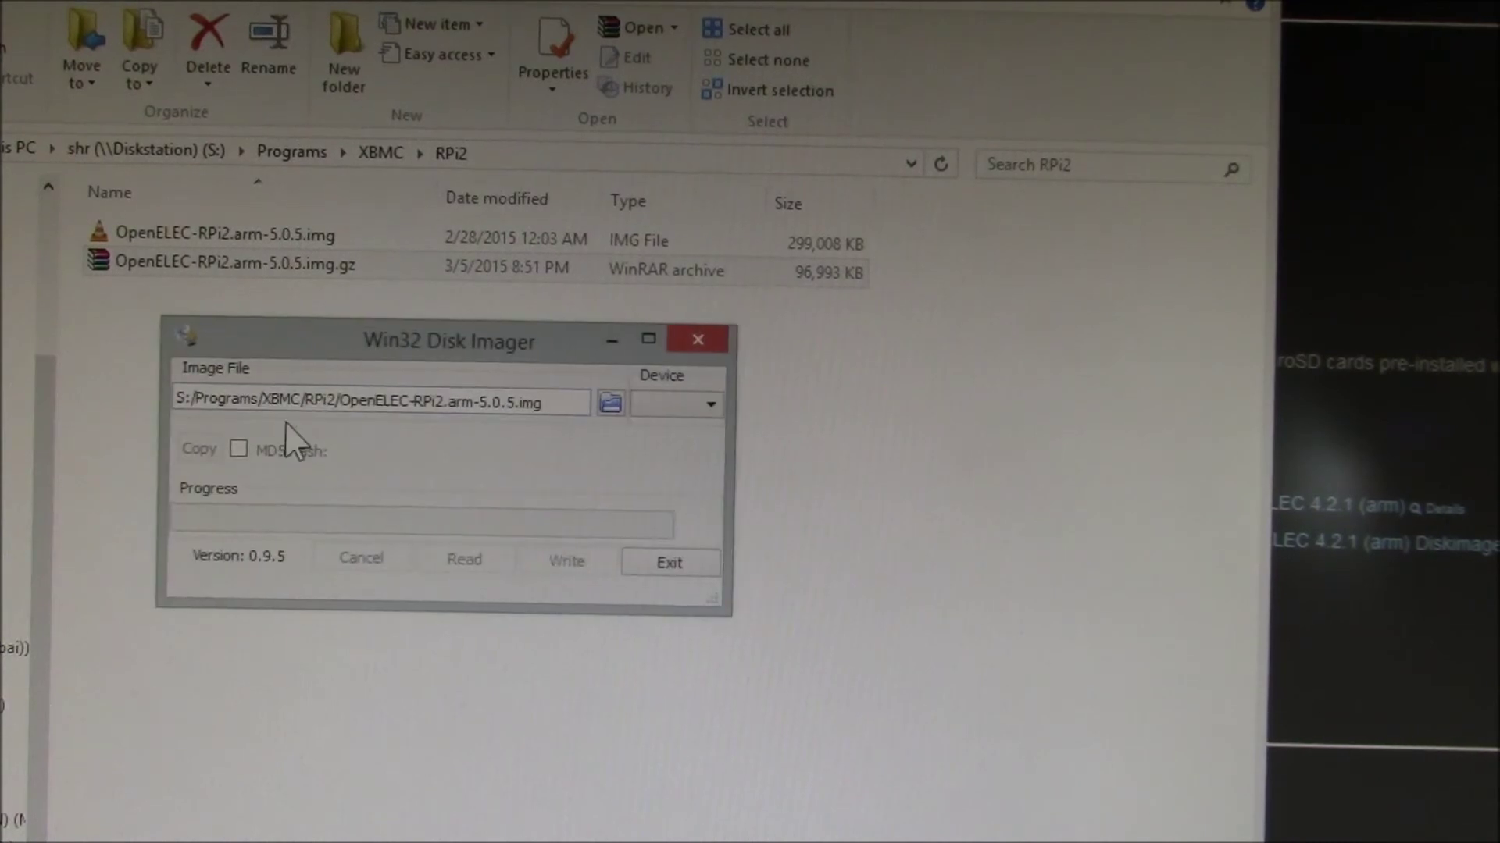
{"action": "left_click", "coordinate": [328, 268]}
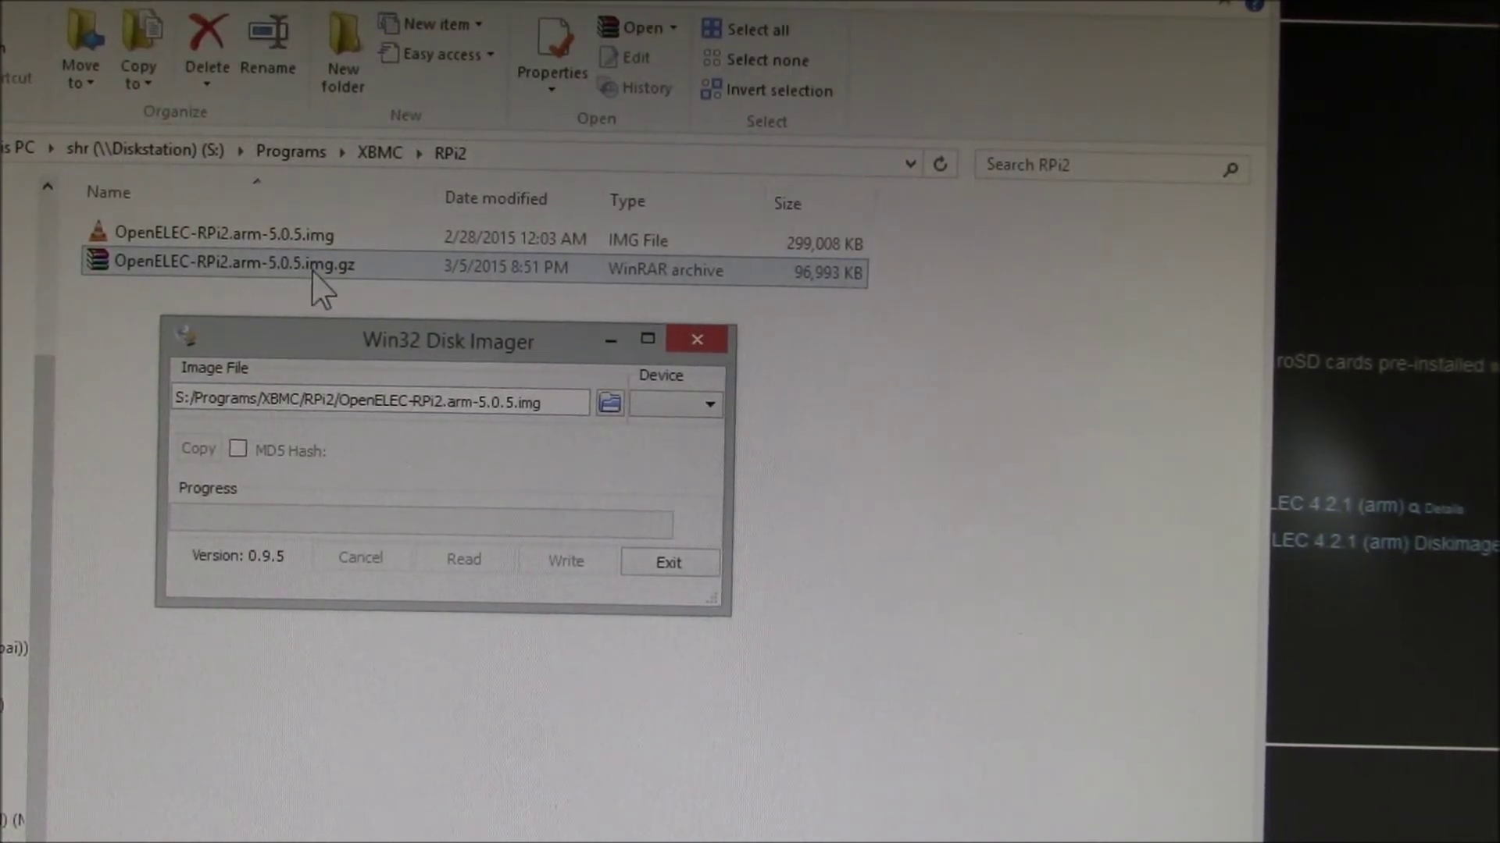
{"action": "left_click", "coordinate": [550, 399]}
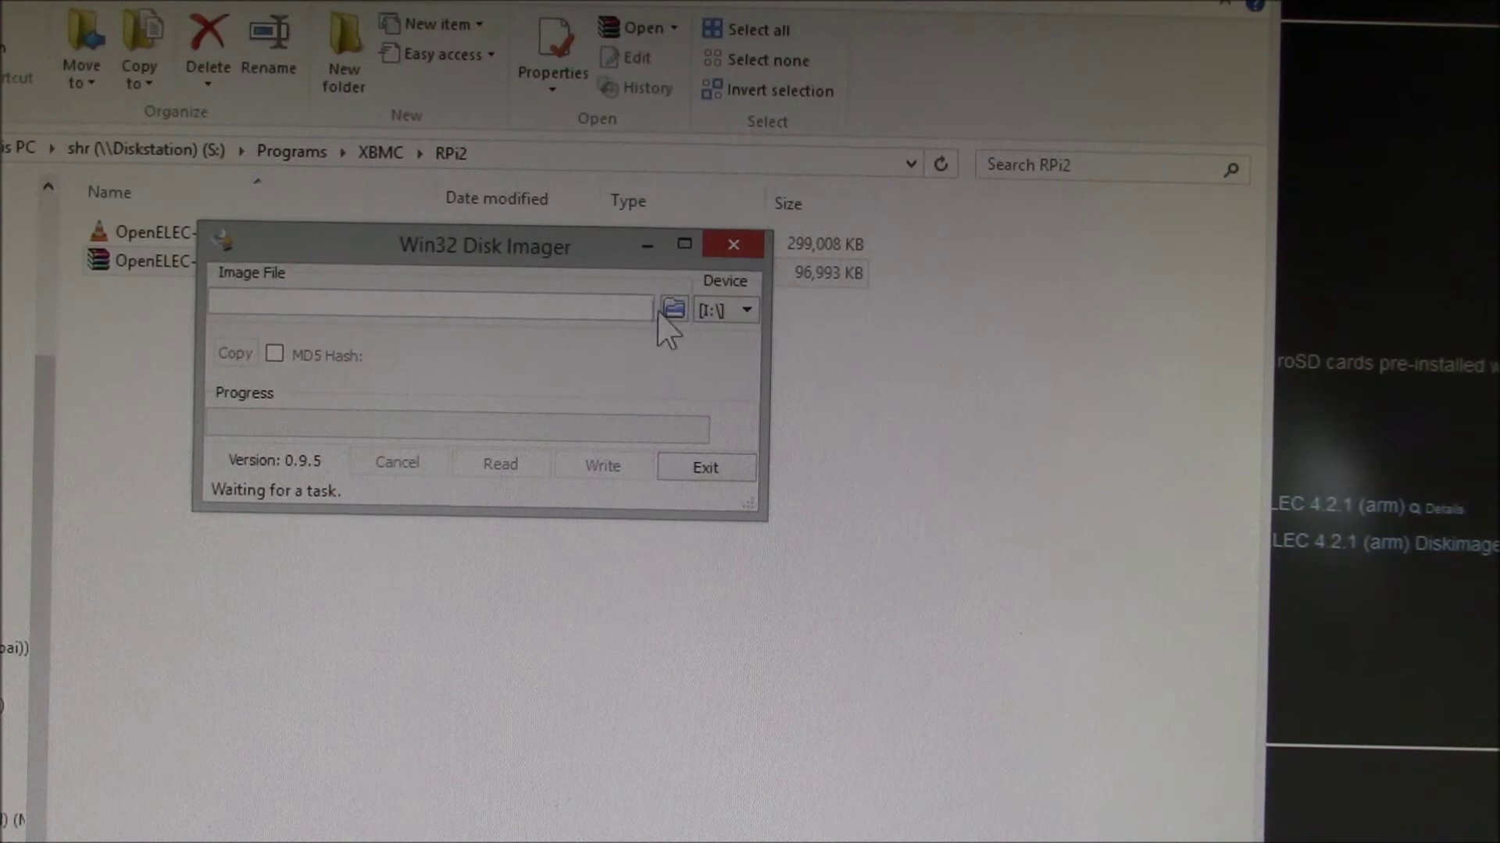
Step: Load OpenELEC-RPi2.arm-5.0.5.img as the image file and tick MD5 Hash
{"action": "left_click", "coordinate": [673, 310]}
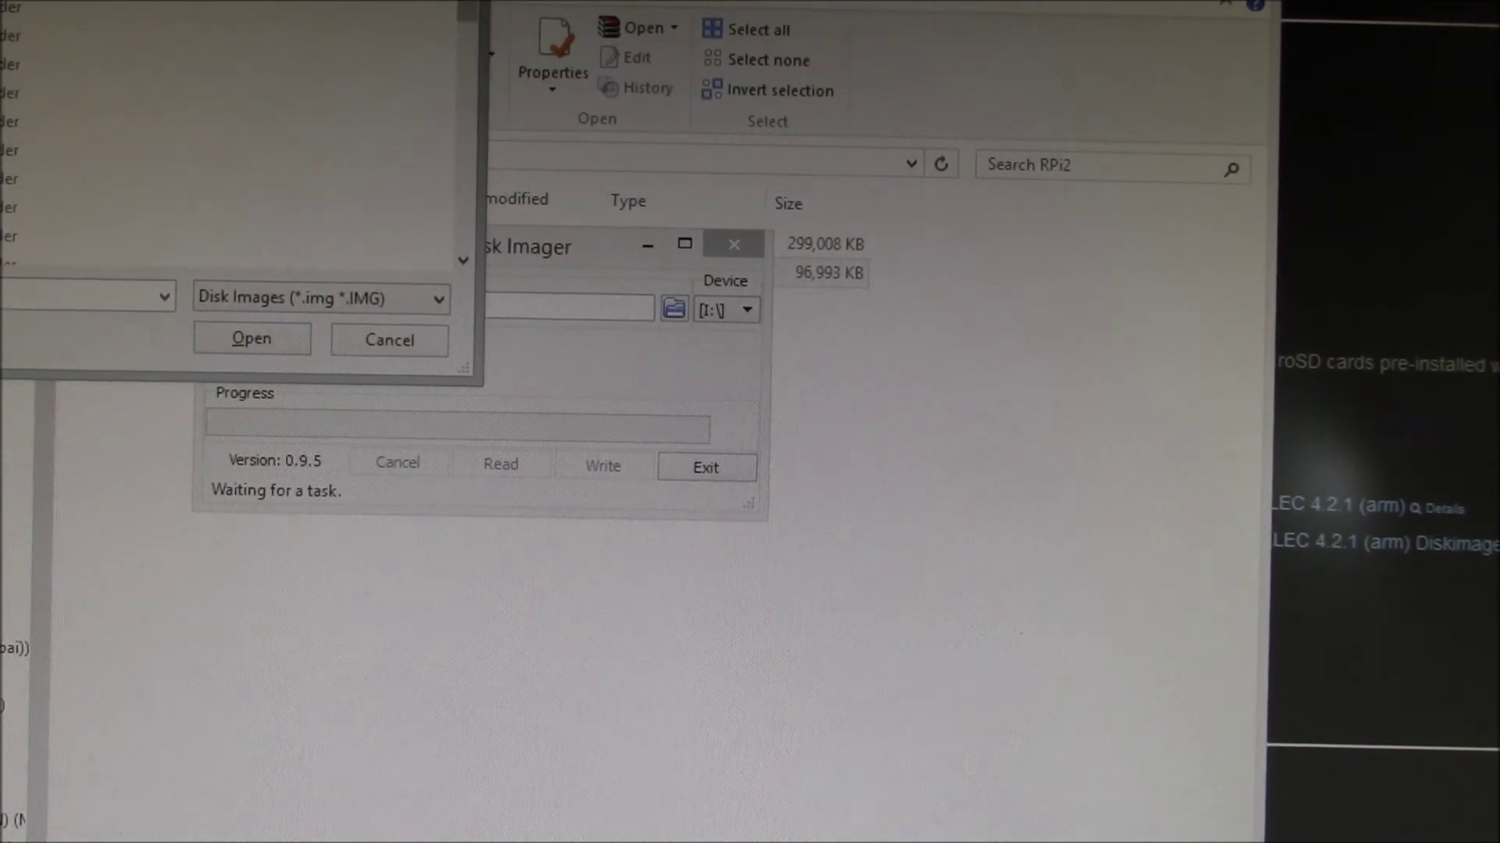
{"action": "scroll", "coordinate": [234, 140], "scroll_direction": "down", "scroll_amount": 5}
{"action": "double_click", "coordinate": [168, 196]}
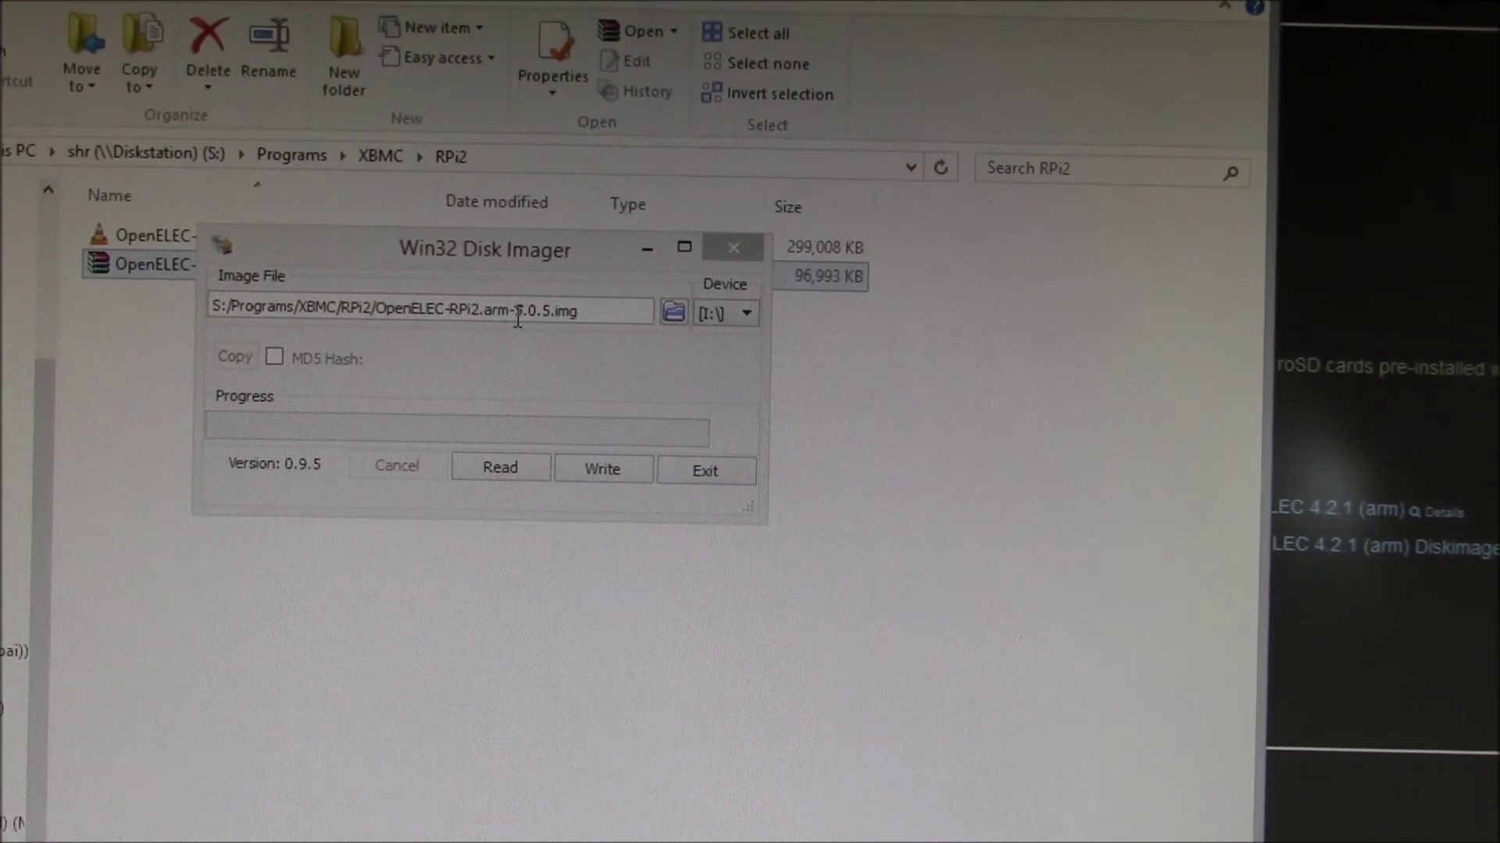
{"action": "left_click", "coordinate": [726, 334]}
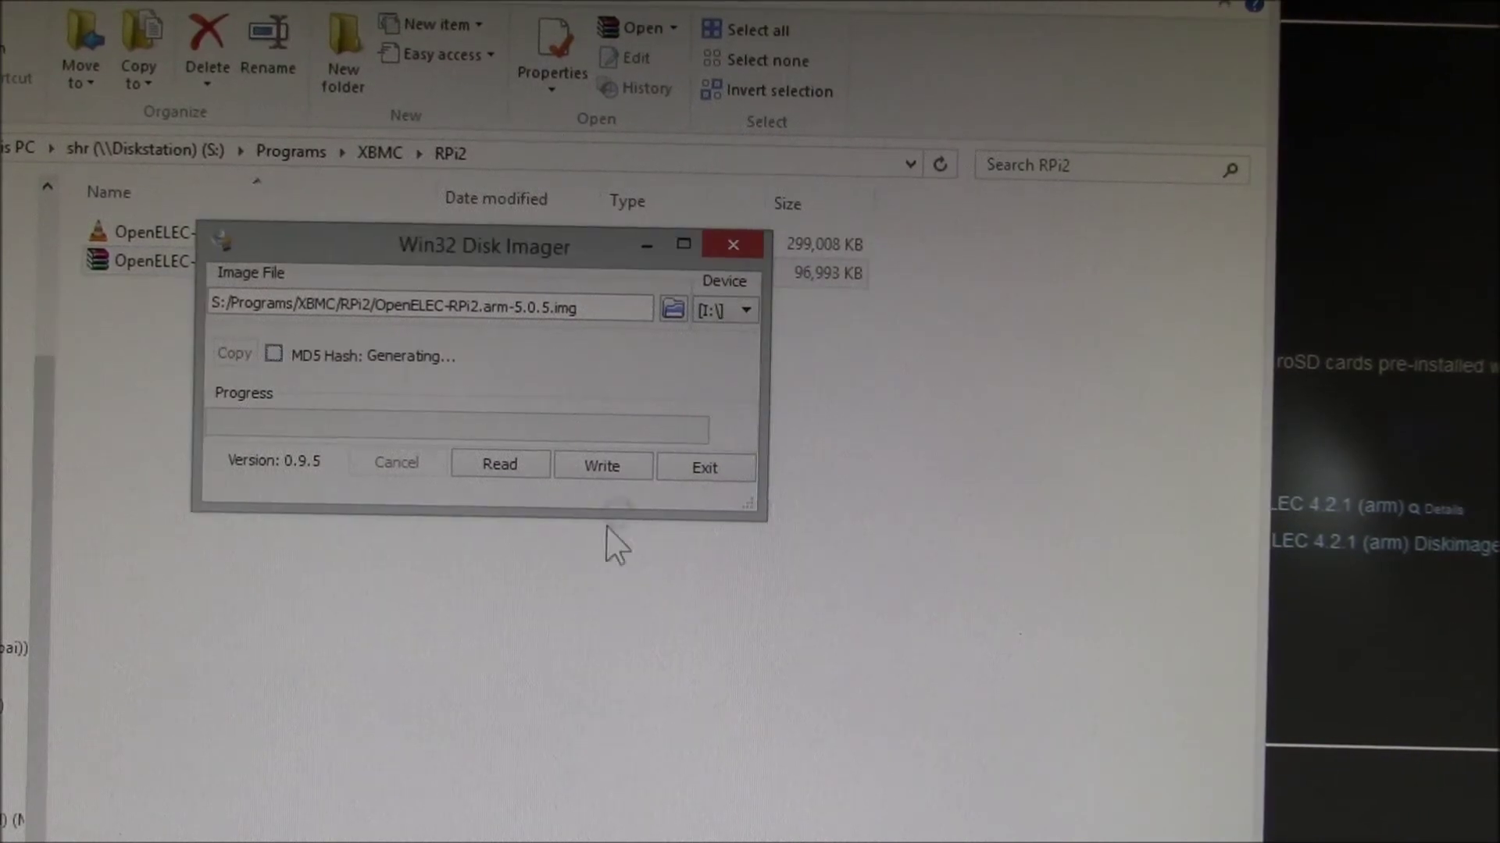
Step: Write the image to drive I, confirming the overwrite, then reselect the .img.gz archive
{"action": "left_click", "coordinate": [600, 472]}
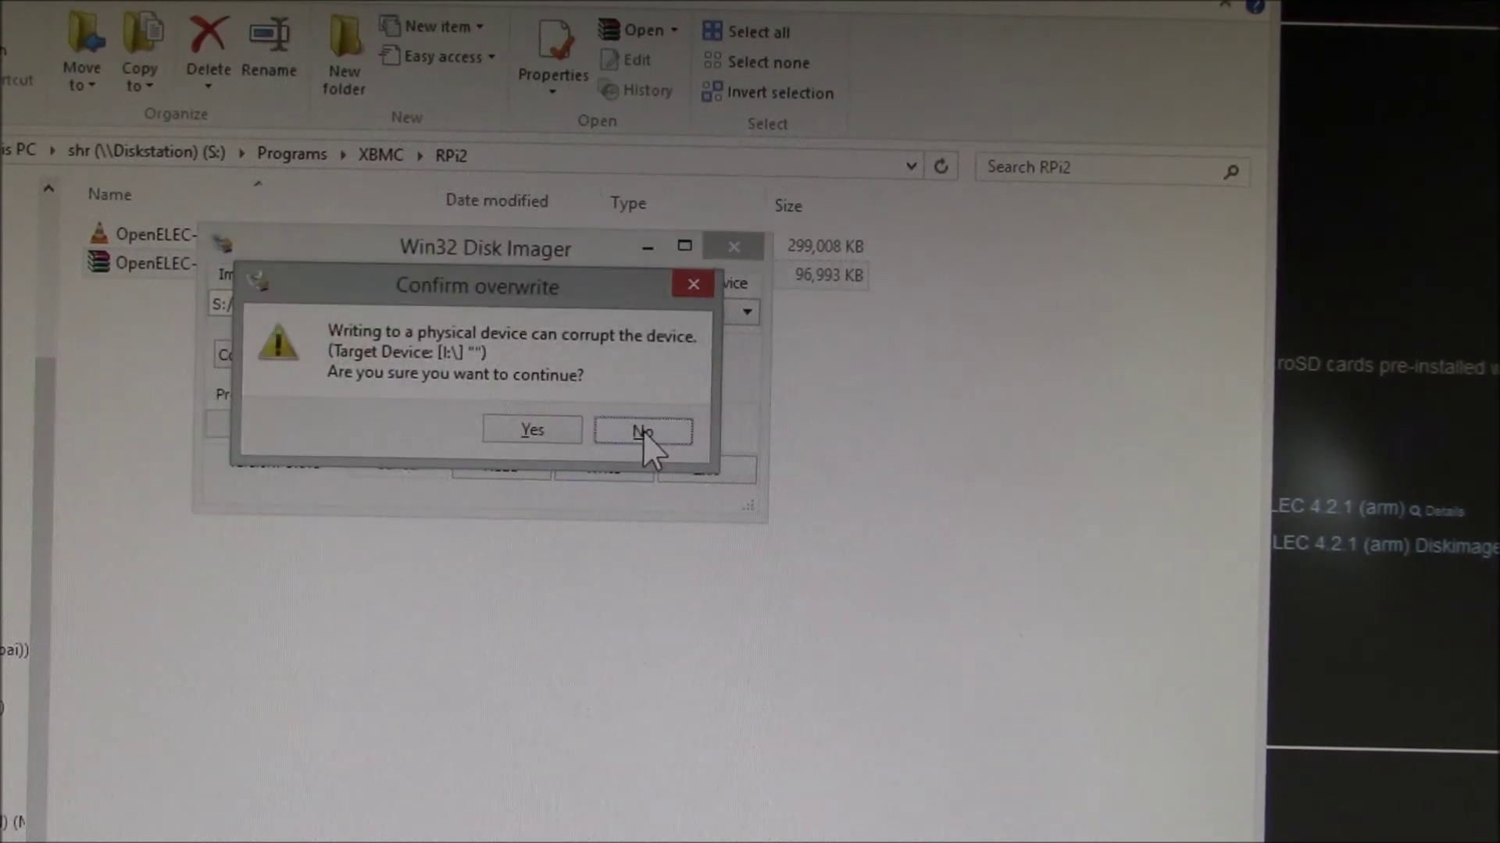
{"action": "left_click", "coordinate": [538, 425]}
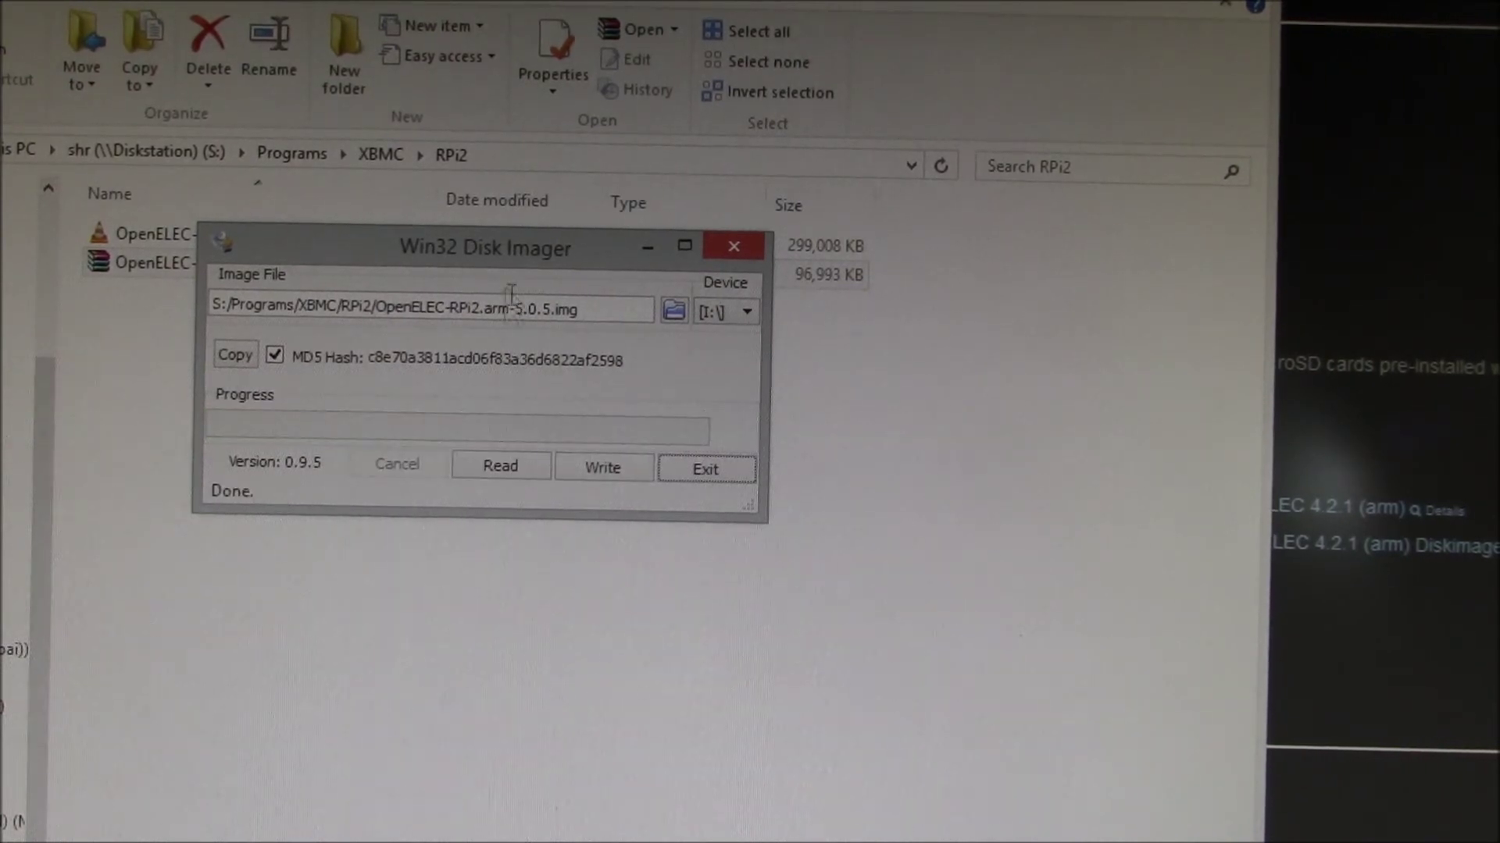
{"action": "left_click_drag", "start_coordinate": [507, 247], "coordinate": [499, 405]}
{"action": "left_click", "coordinate": [331, 285]}
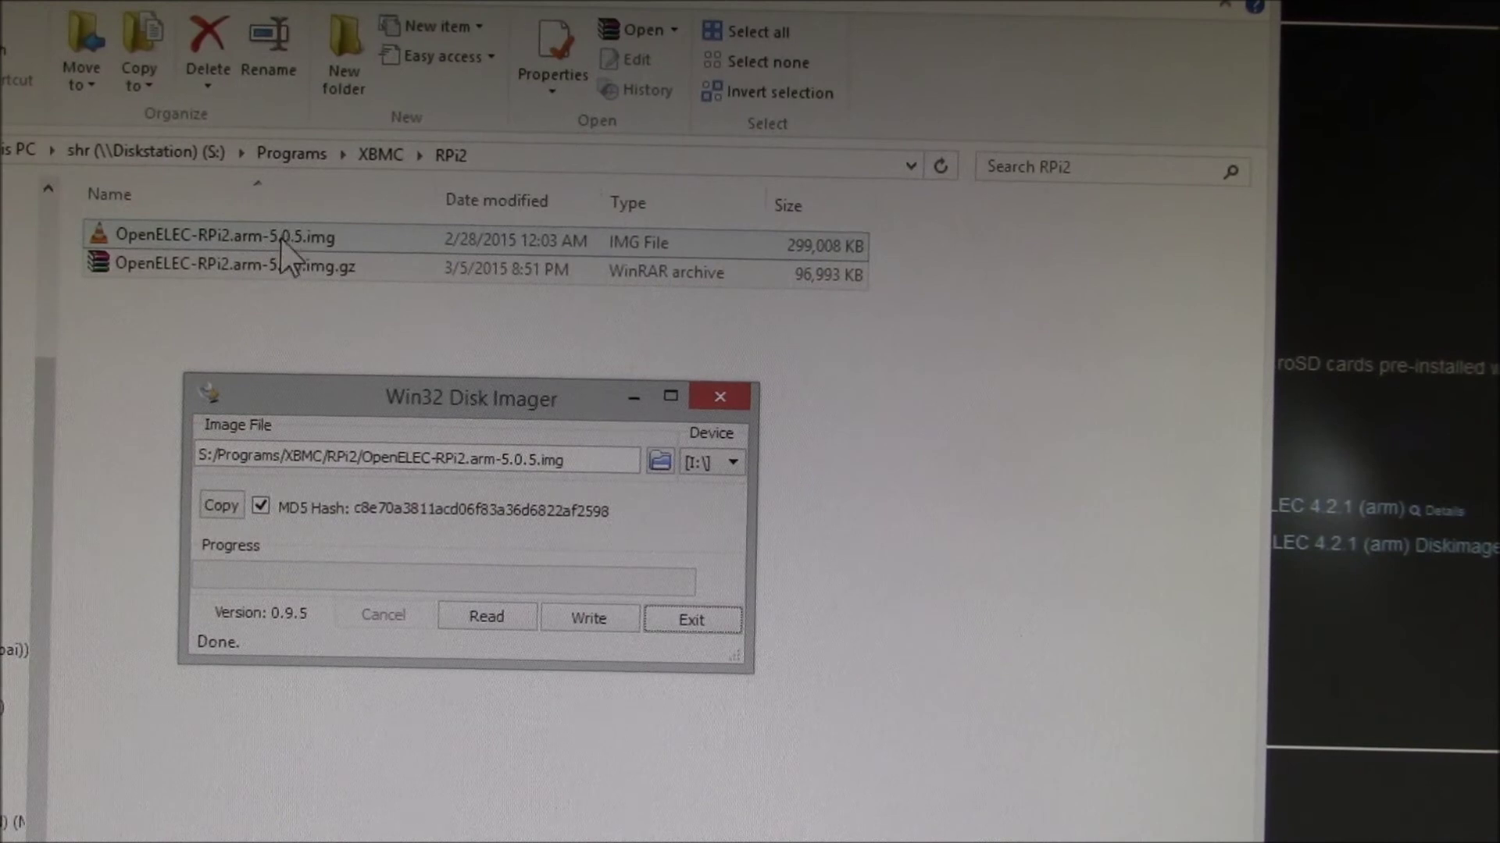
{"action": "double_click", "coordinate": [328, 270]}
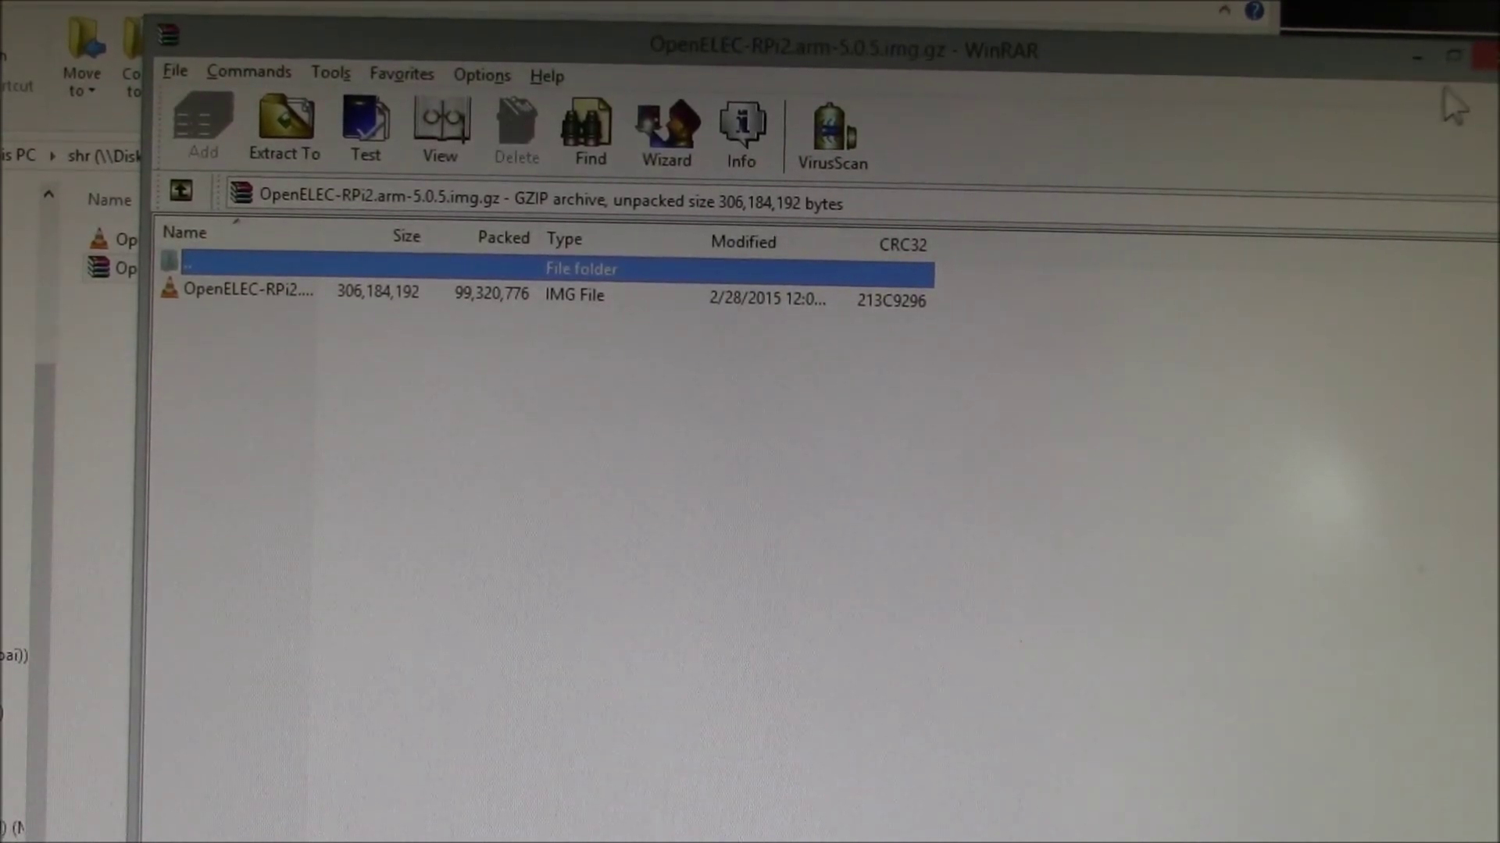
{"action": "left_click", "coordinate": [1479, 56]}
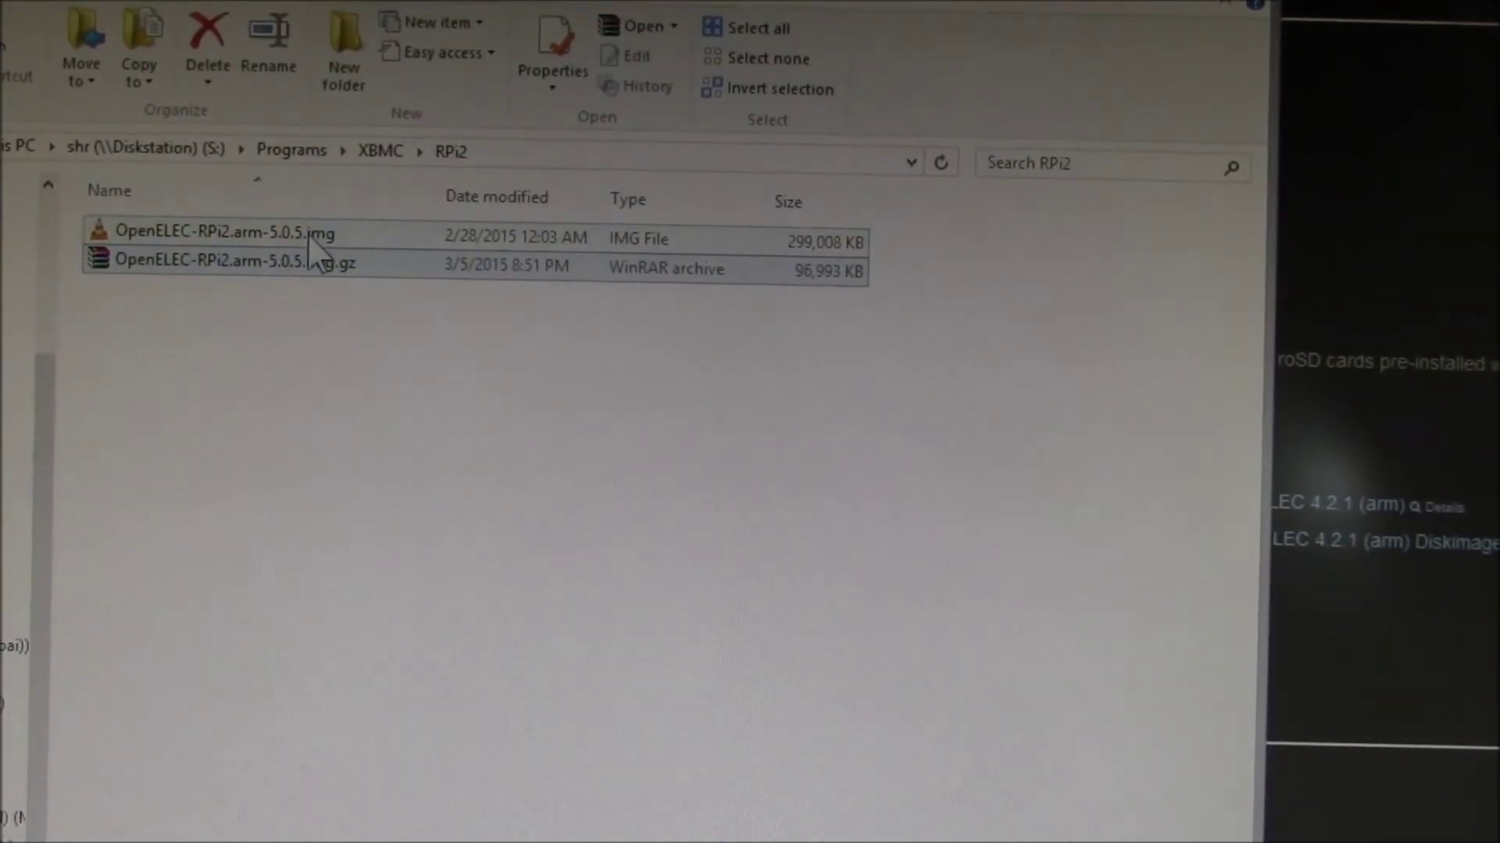
{"action": "left_click", "coordinate": [311, 262]}
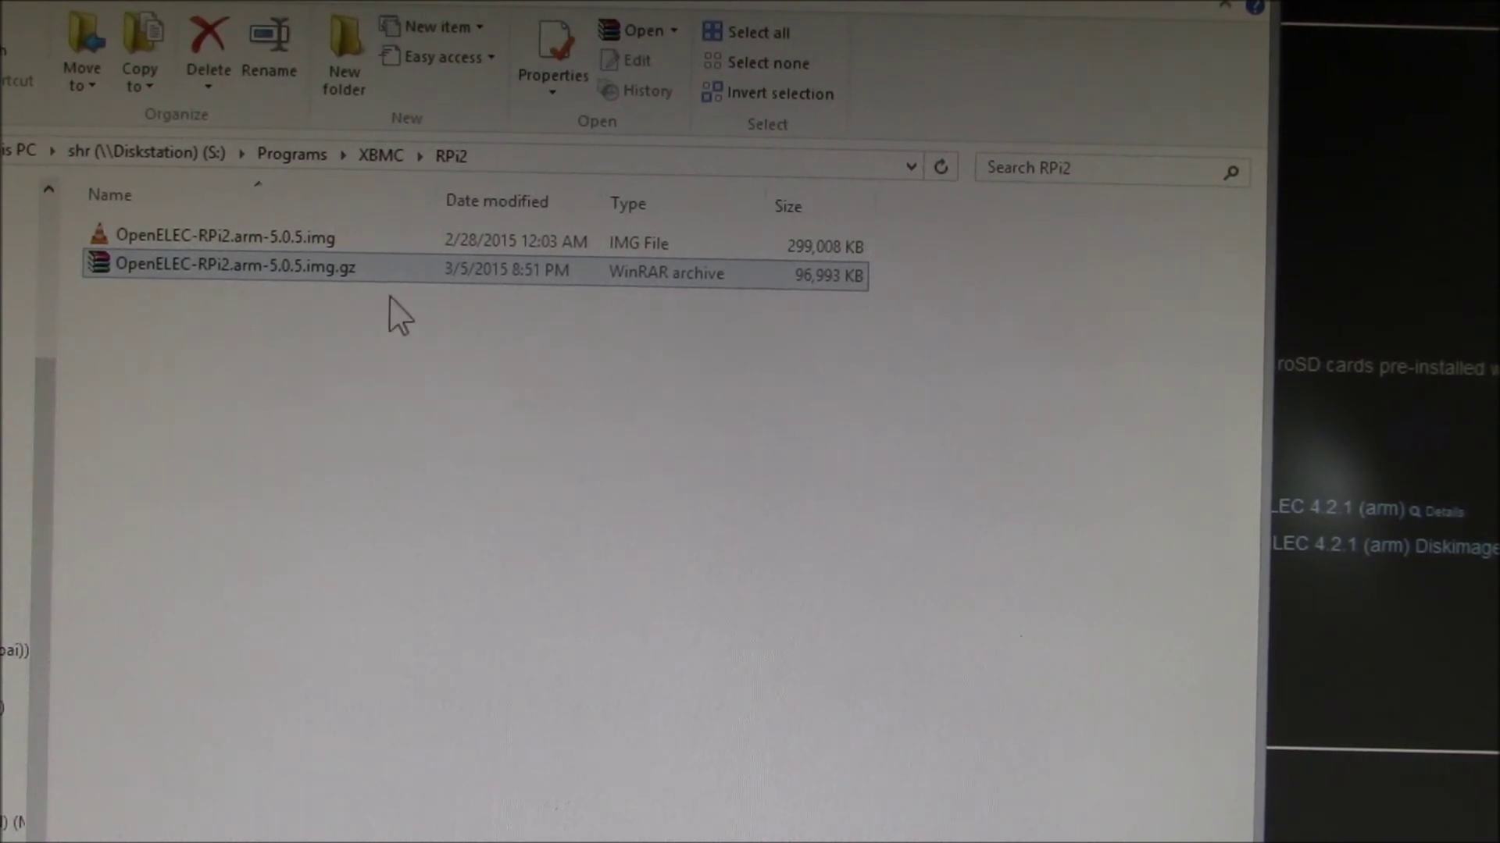
{"action": "left_click", "coordinate": [357, 238], "text": "shift"}
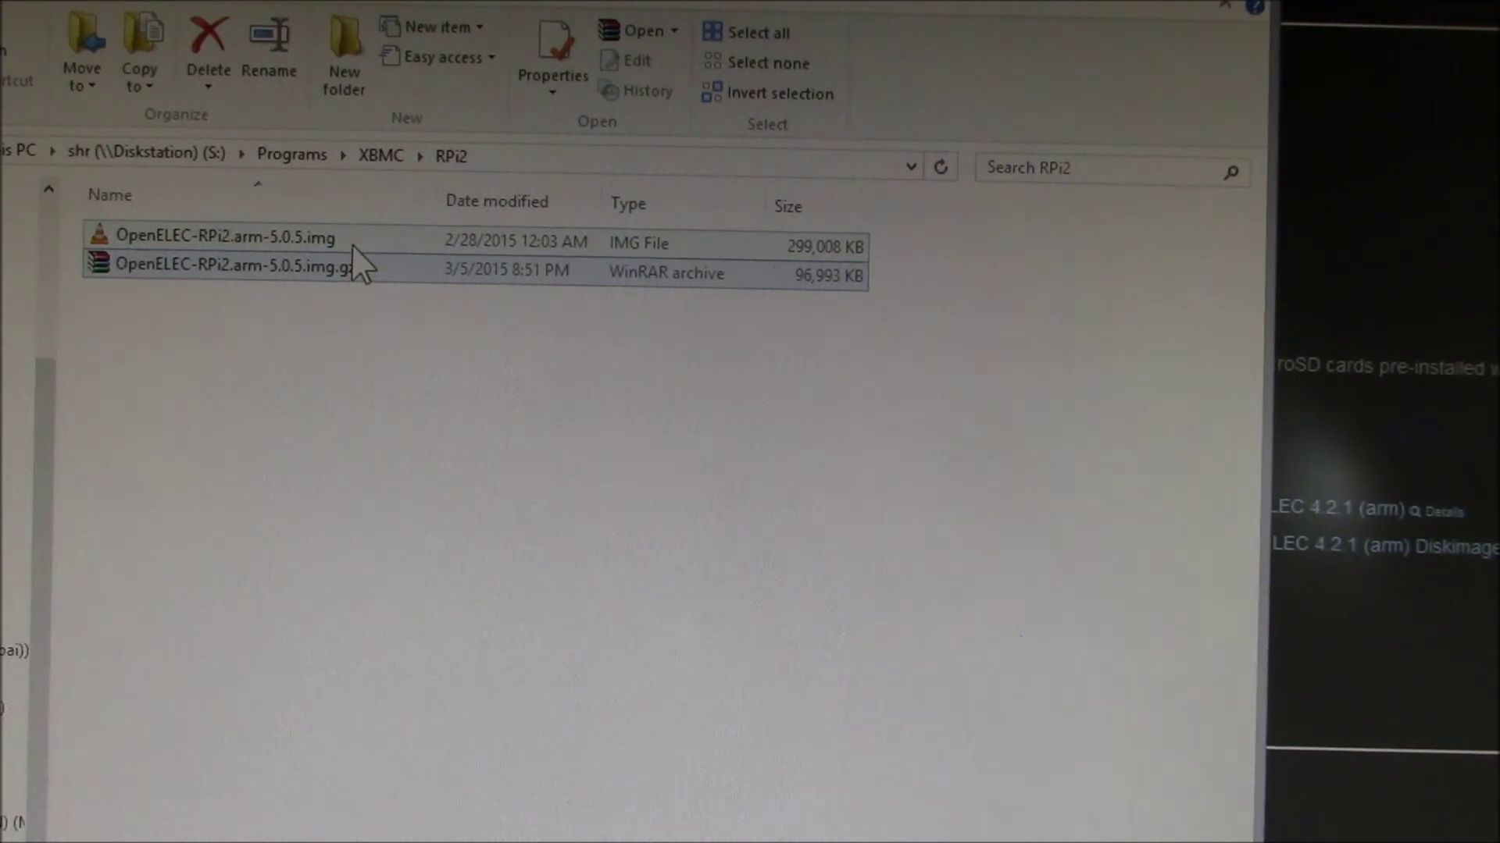
{"action": "left_click", "coordinate": [355, 267]}
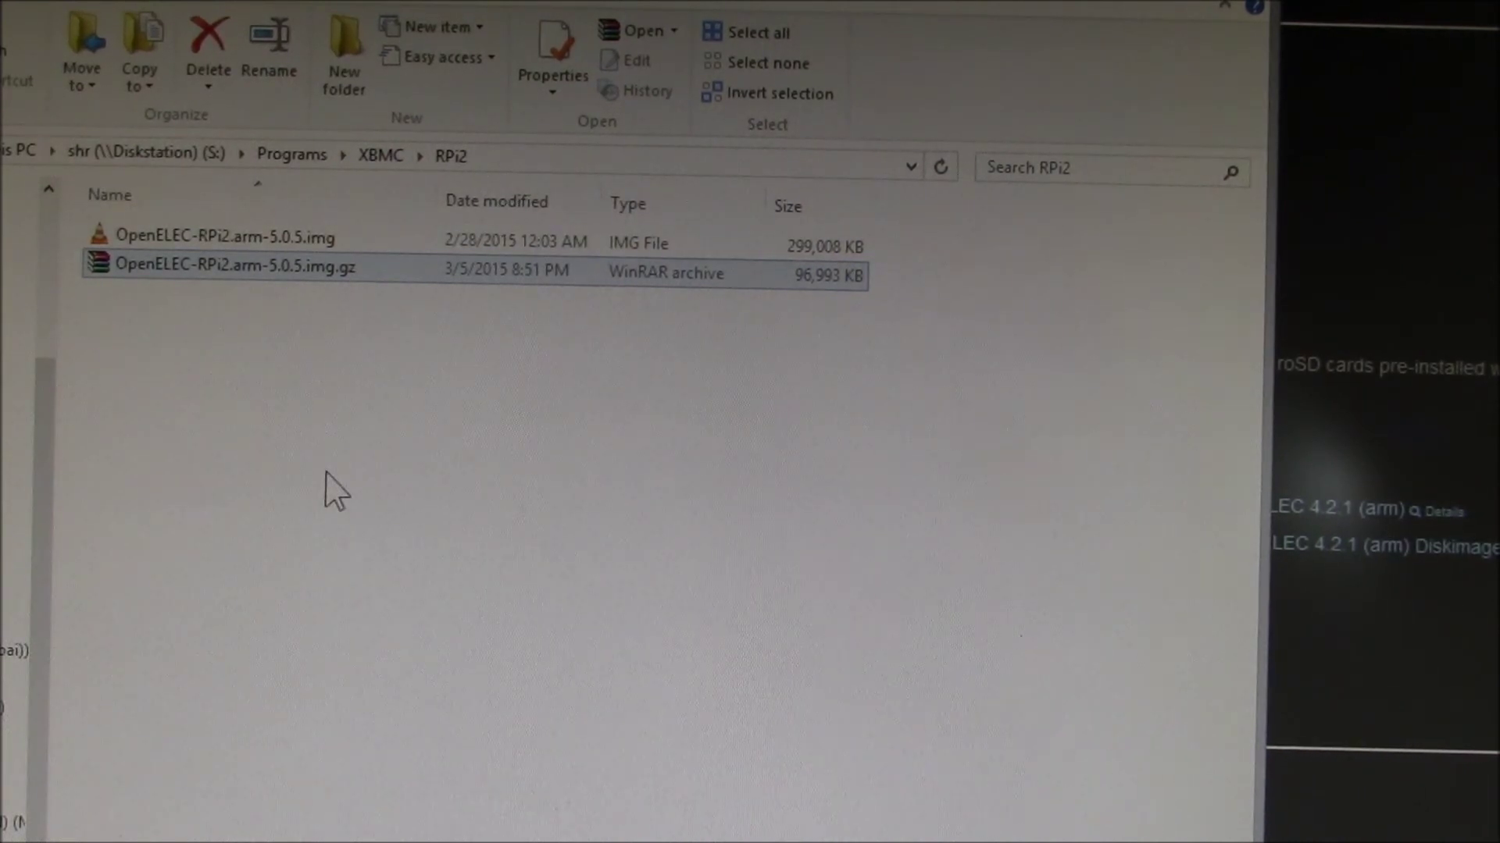